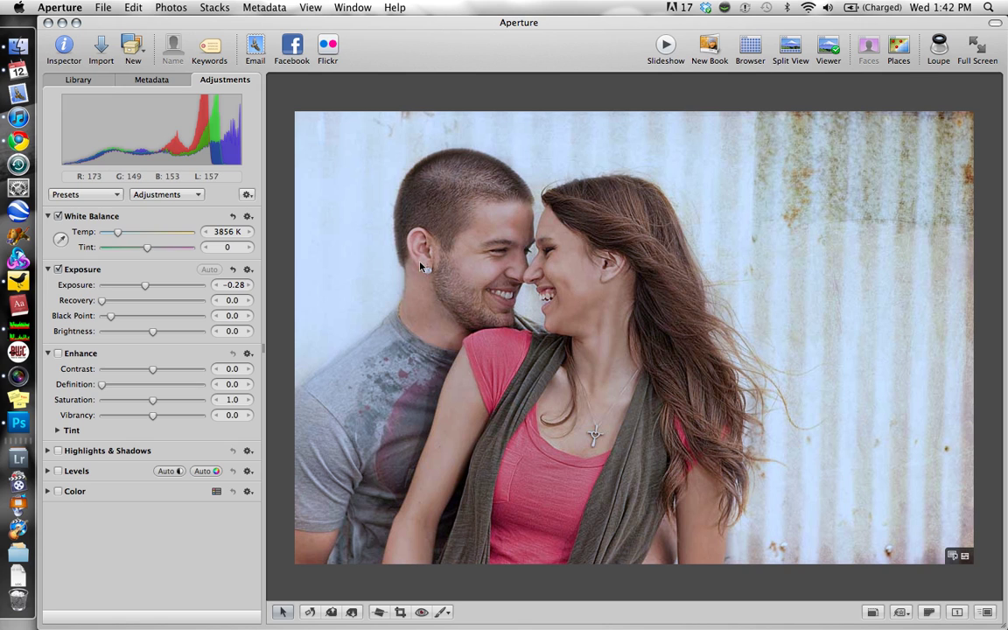
Send the couple portrait from Aperture to the onOne PhotoTune 3 plug-in for editing
right_click(473, 229)
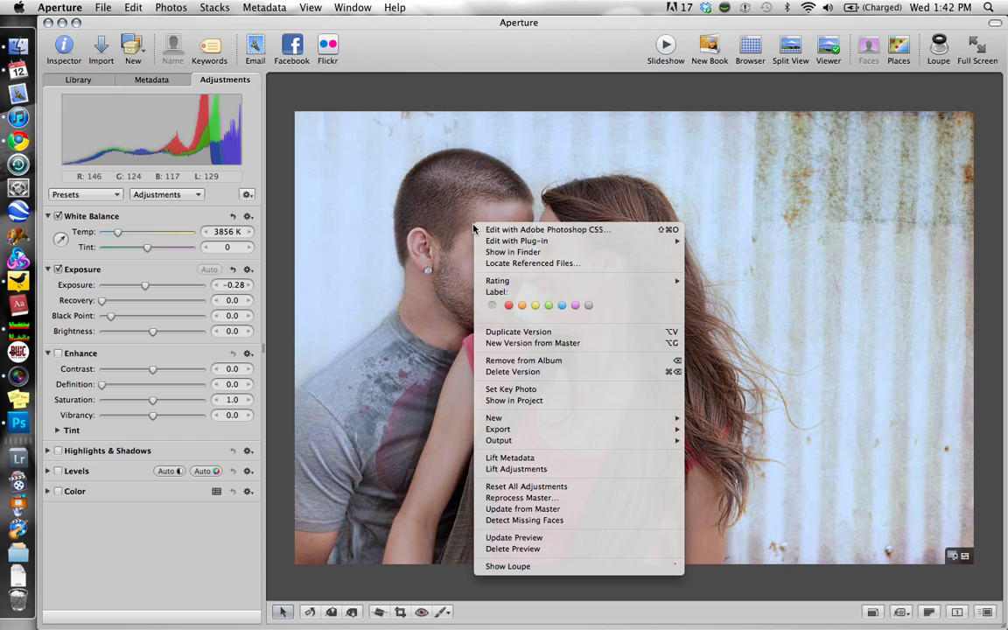
mouse_move(596, 241)
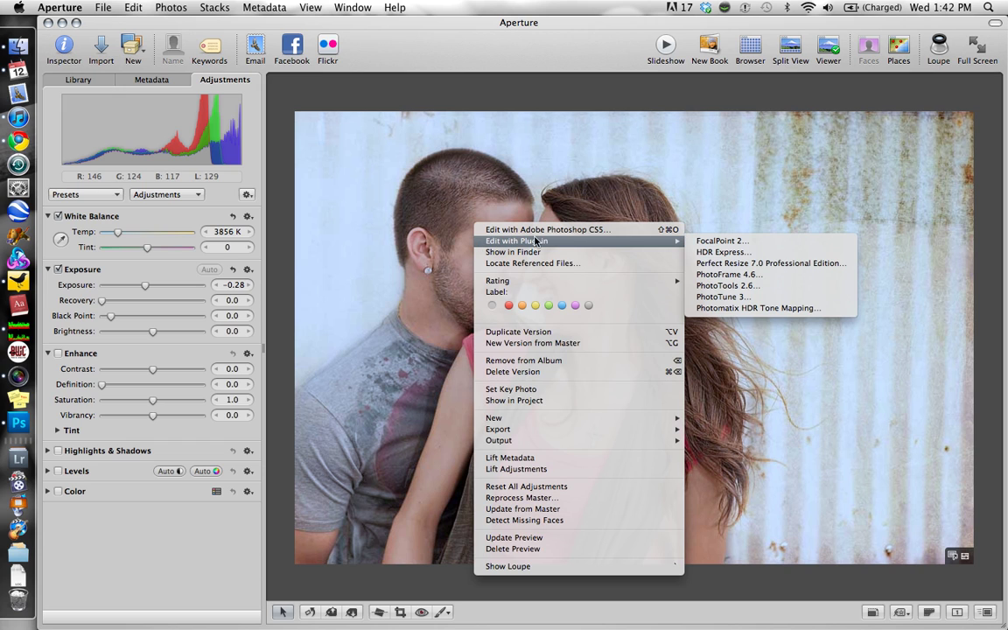
click(714, 297)
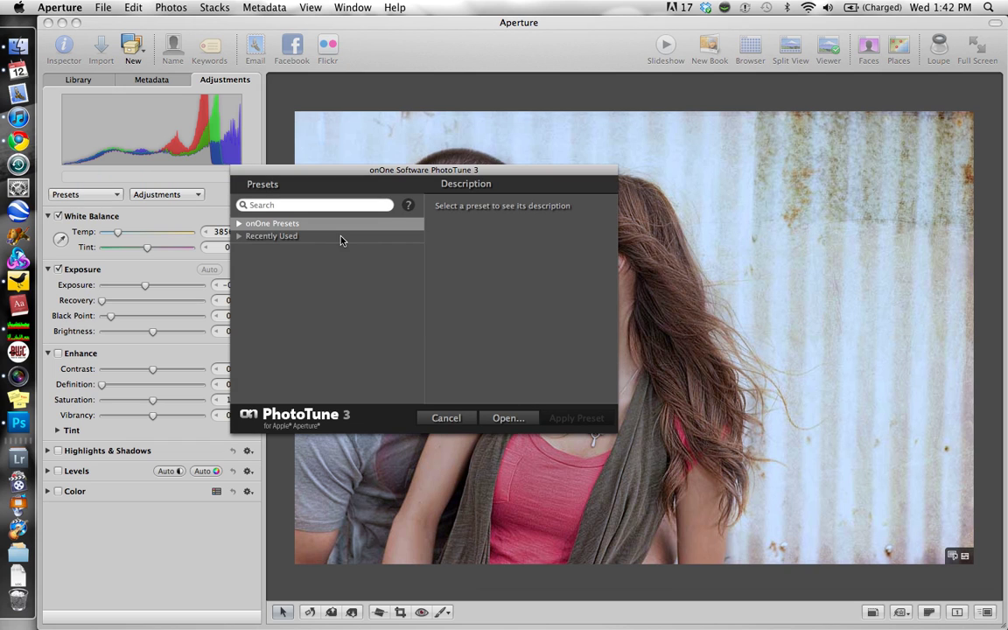
click(508, 418)
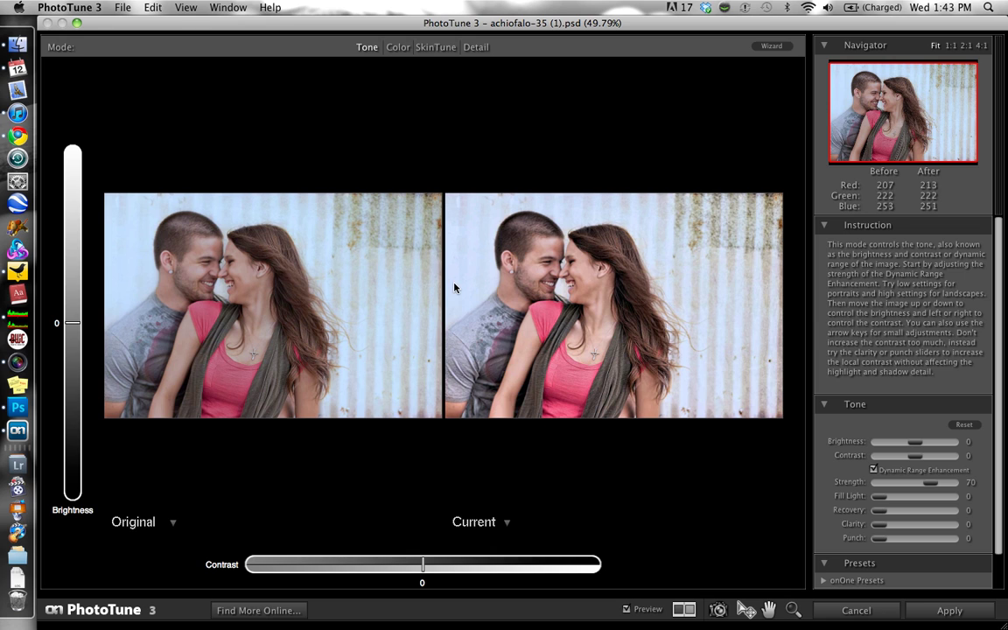
Reset the Tone adjustments, then set Brightness to 9 and Contrast to 6
mouse_move(452, 285)
mouse_down()
mouse_move(443, 281)
mouse_move(458, 273)
mouse_move(480, 283)
mouse_move(470, 308)
mouse_move(446, 288)
mouse_move(464, 270)
mouse_move(445, 279)
mouse_move(454, 277)
mouse_up()
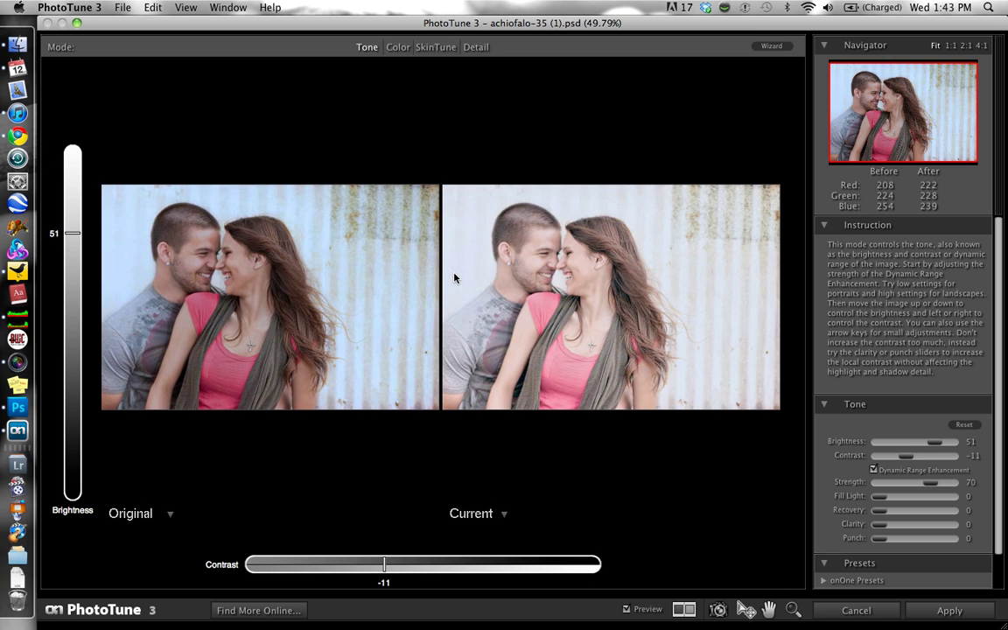
double_click(454, 277)
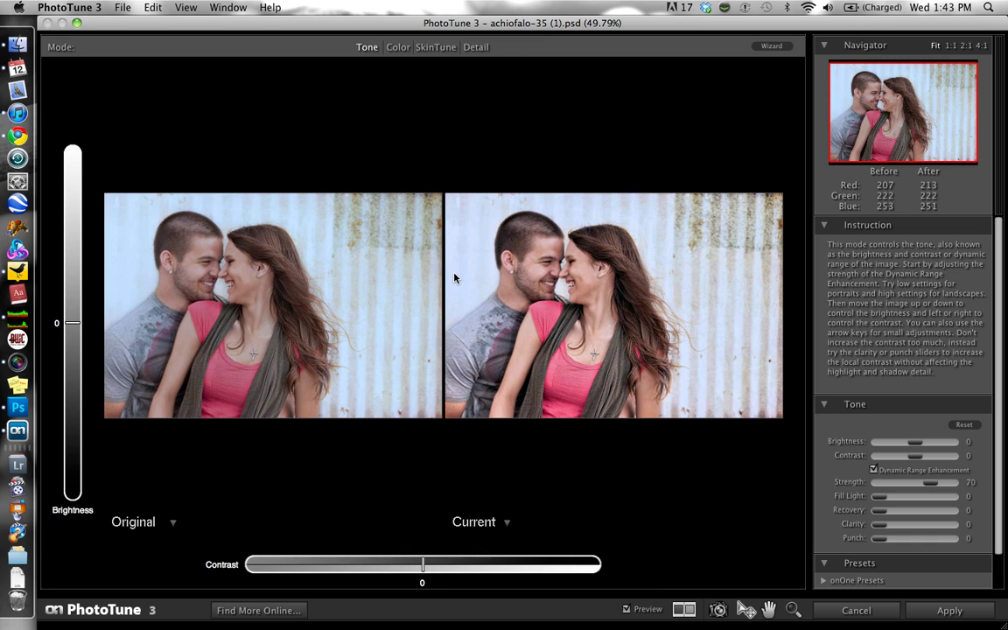
key(Up)
key(Up)
key(Up)
key(Up)
key(Up)
key(Up)
key(Up)
key(Up)
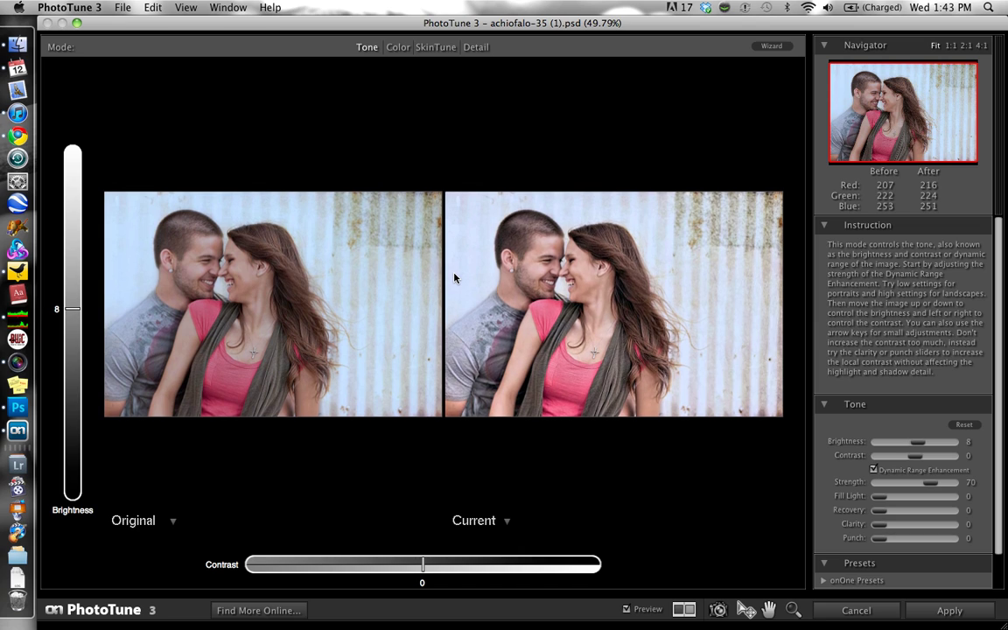
key(Right)
key(Right)
key(Right)
key(Right)
key(Right)
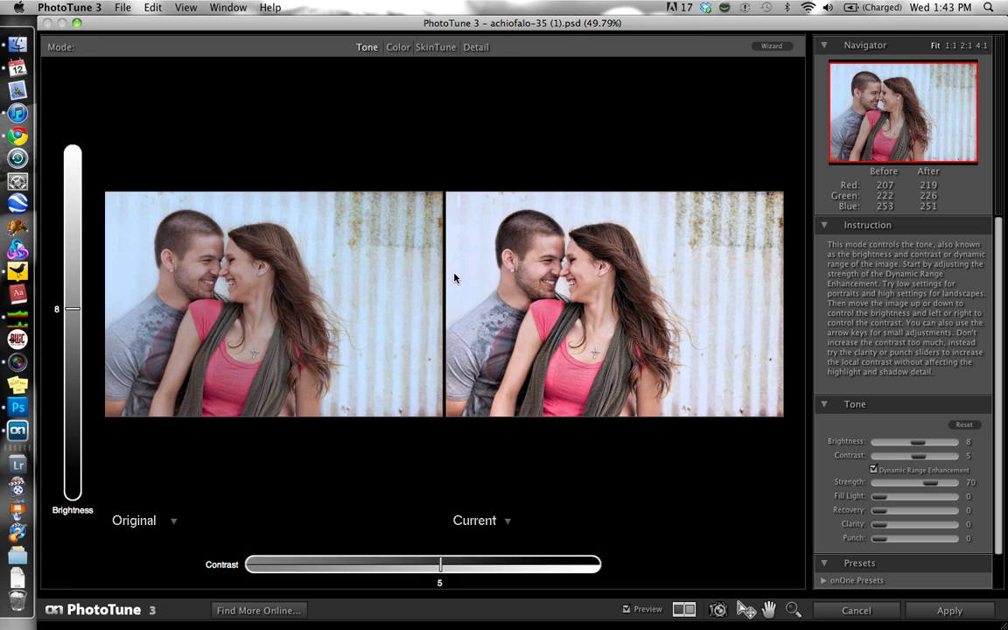
key(Up)
key(Right)
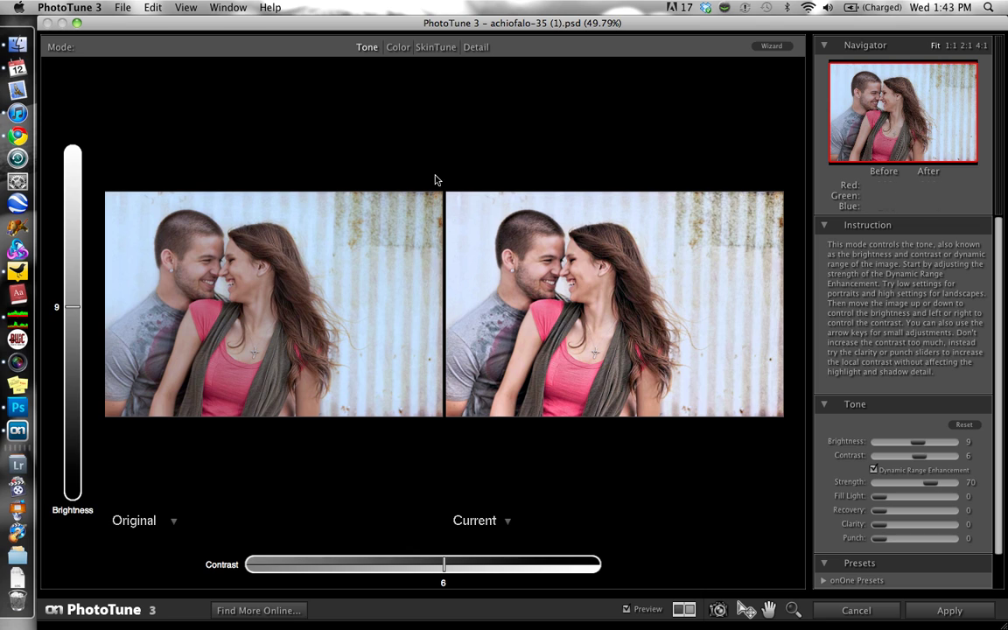
Switch to Color mode and reset the colour balance shifts to zero
click(395, 48)
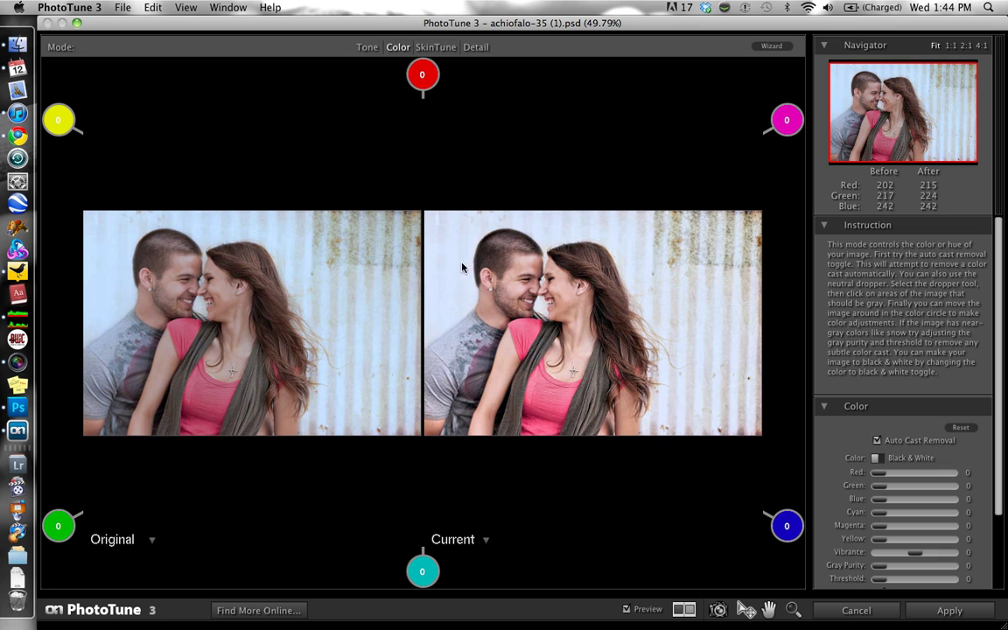
mouse_move(398, 330)
mouse_down()
mouse_move(388, 326)
mouse_move(414, 337)
mouse_move(424, 308)
mouse_move(418, 355)
mouse_move(394, 365)
mouse_move(420, 342)
mouse_move(409, 335)
mouse_up()
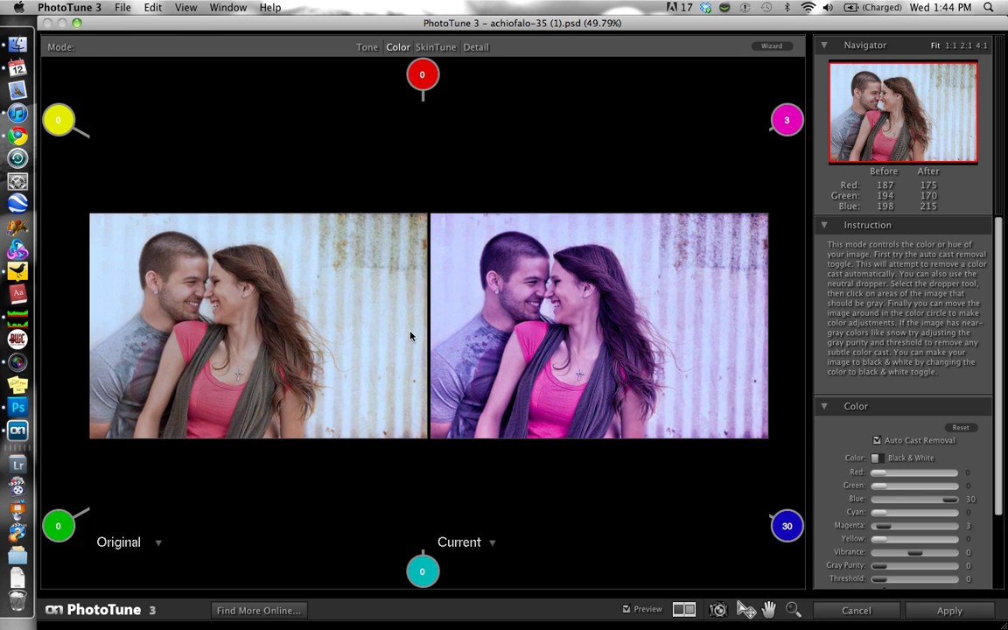
double_click(410, 336)
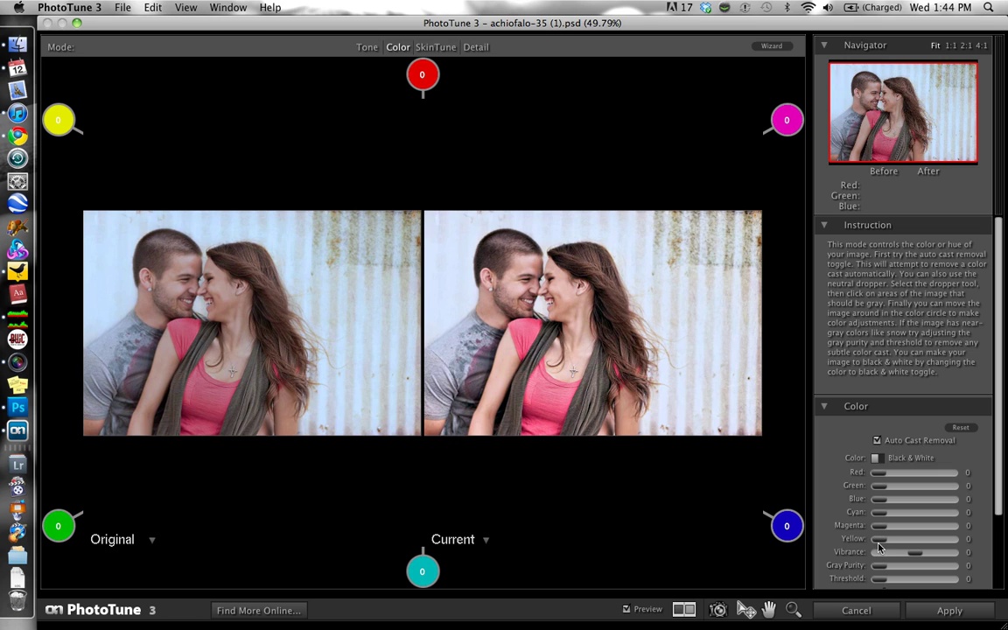
Set the Color panel sliders to Red 4, Yellow 5 and Vibrance 5
drag(880, 539, 891, 545)
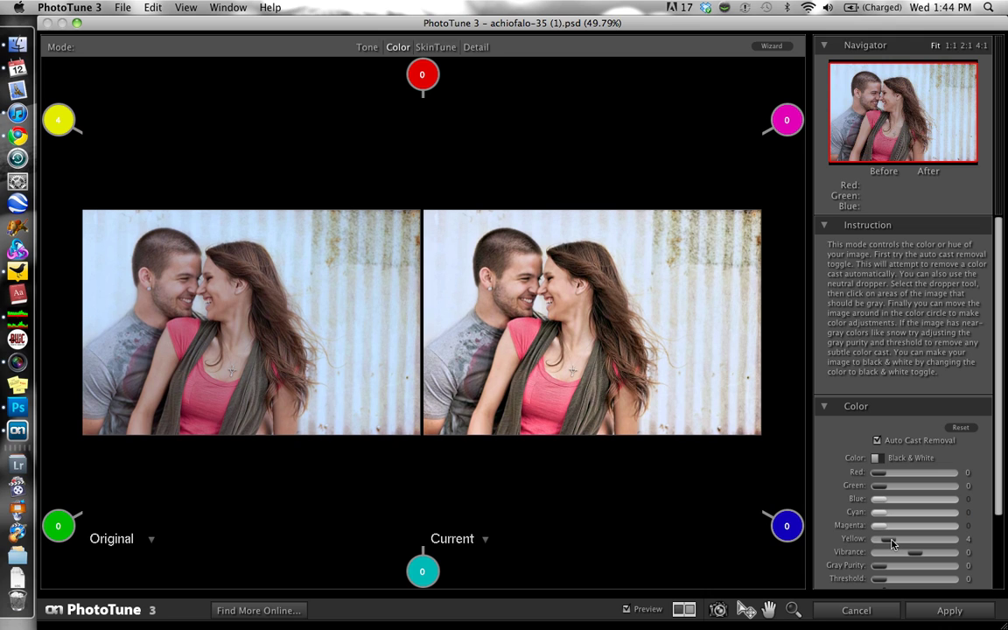
drag(892, 544, 892, 545)
drag(880, 477, 887, 477)
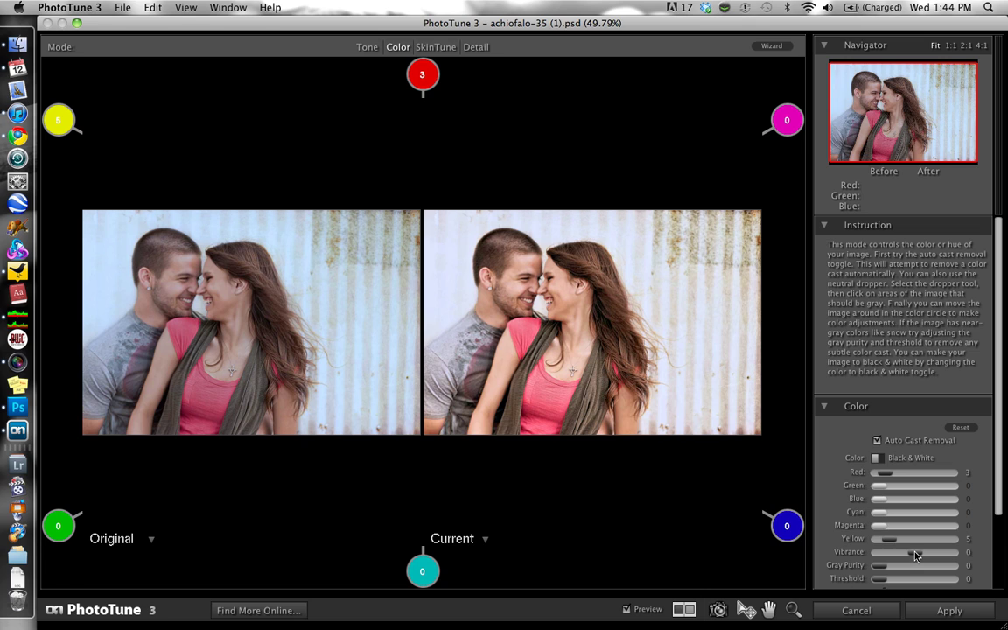
drag(916, 555, 914, 557)
drag(910, 557, 914, 558)
drag(917, 559, 914, 558)
In SkinTune mode, sample the woman's cheek as the reference skin tone
click(441, 51)
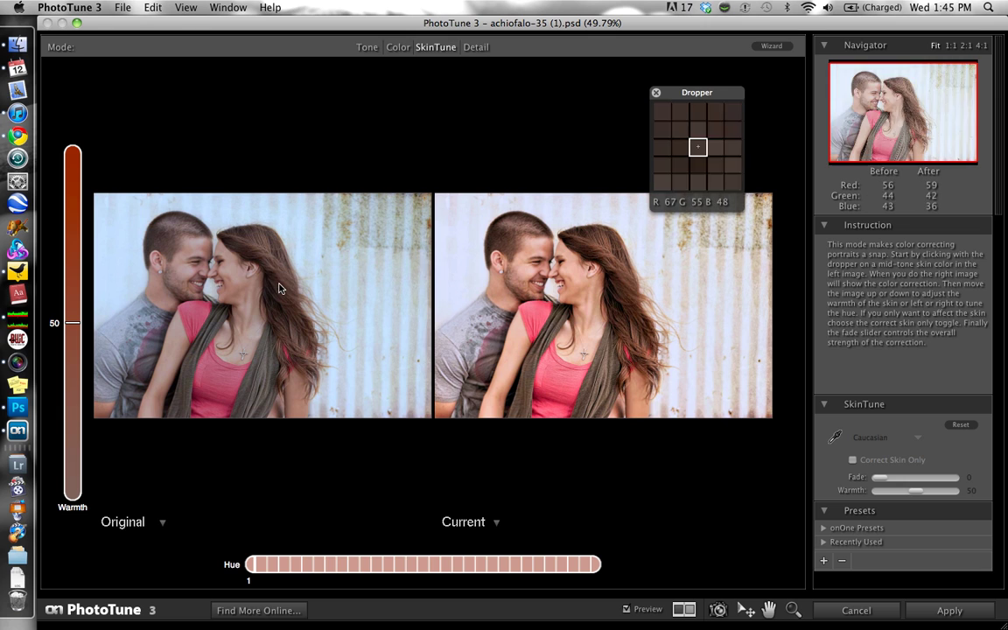
click(229, 273)
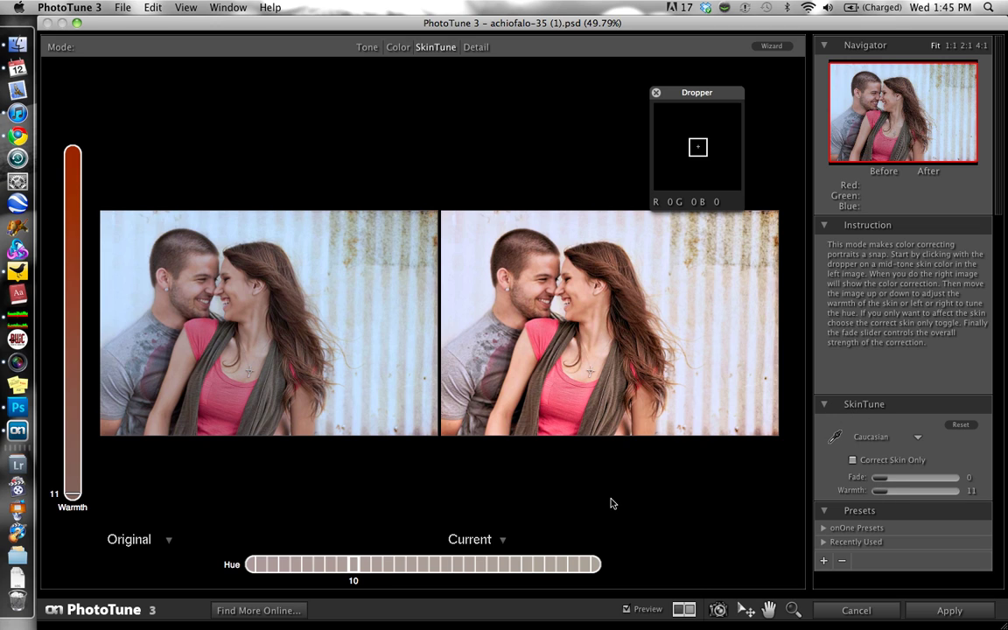
click(655, 91)
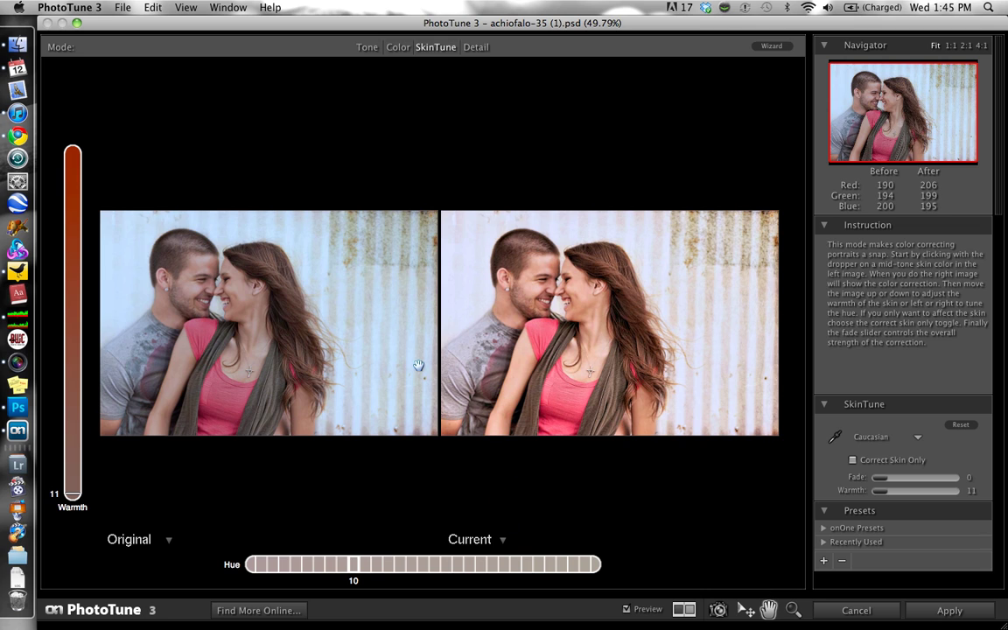
Fine-tune the skin correction to Warmth 13 and Hue 13
drag(419, 364, 419, 370)
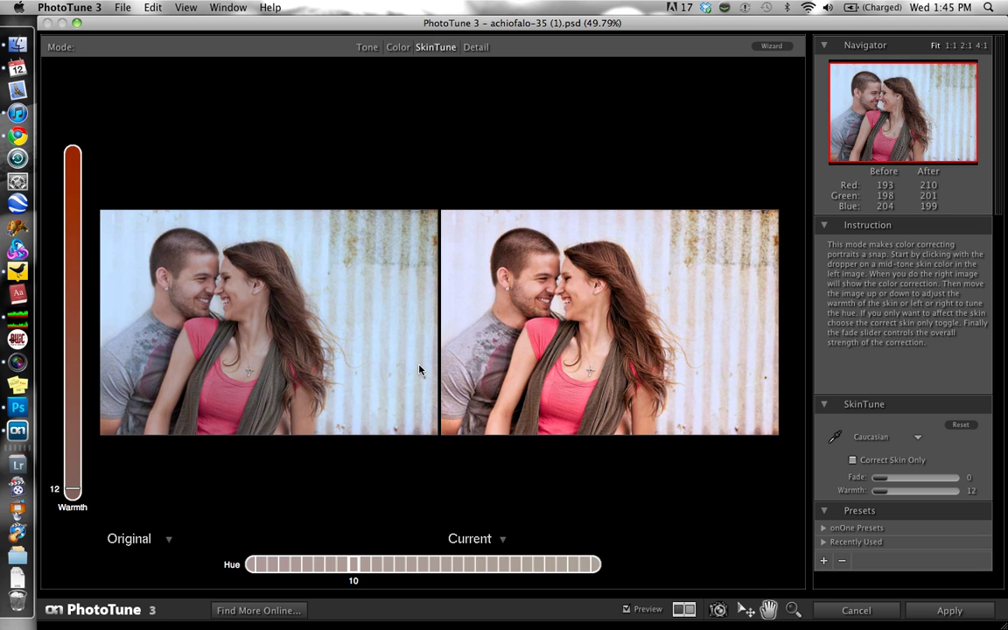
key(Up)
key(Up)
key(Up)
key(Up)
key(Up)
key(Up)
key(Up)
key(Up)
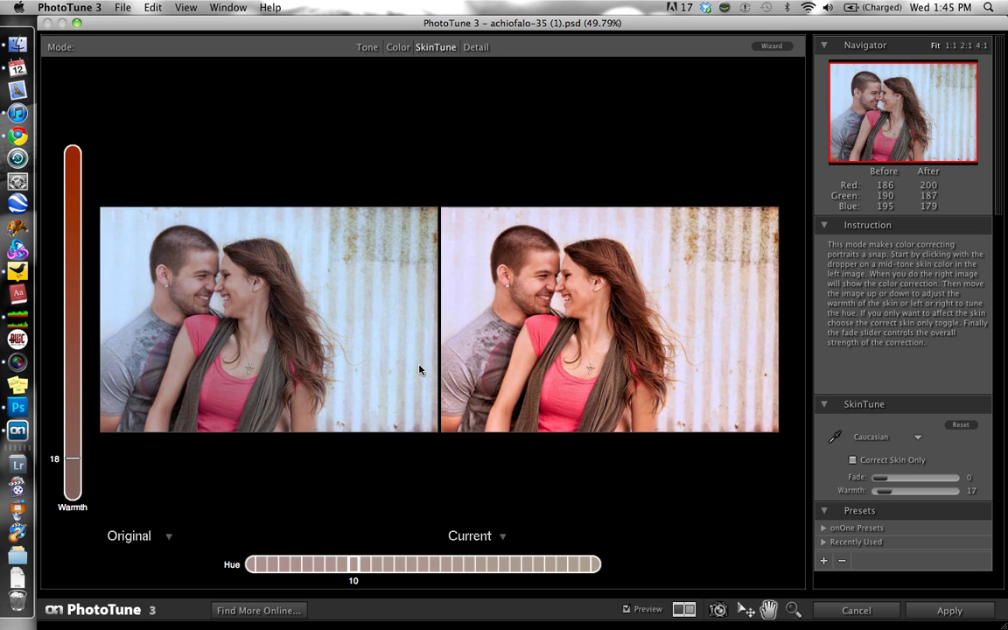
key(Down)
key(Down)
key(Down)
key(Down)
key(Down)
key(Down)
key(Down)
key(Down)
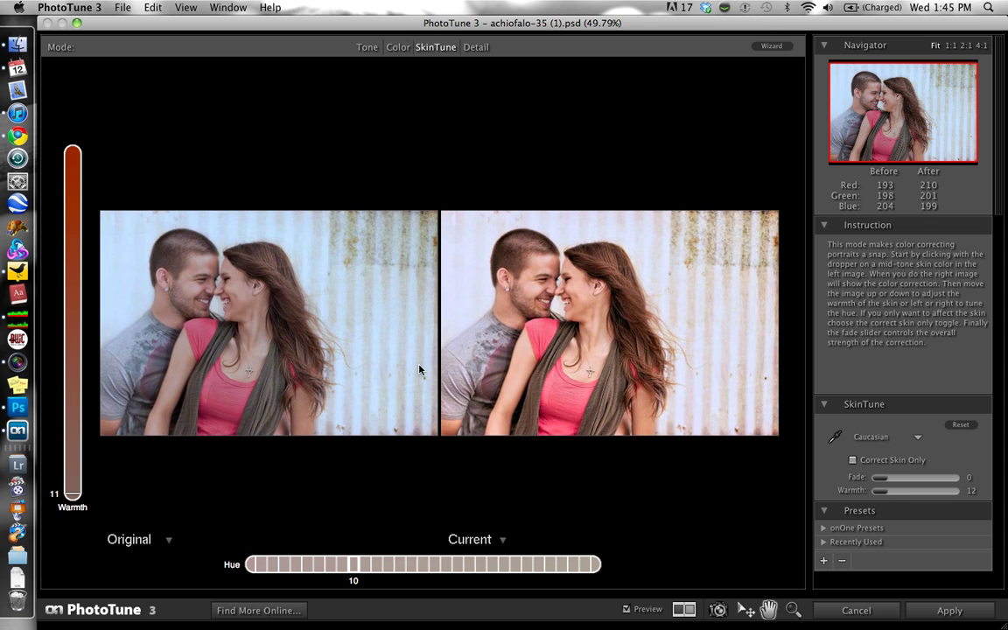
key(Up)
key(Up)
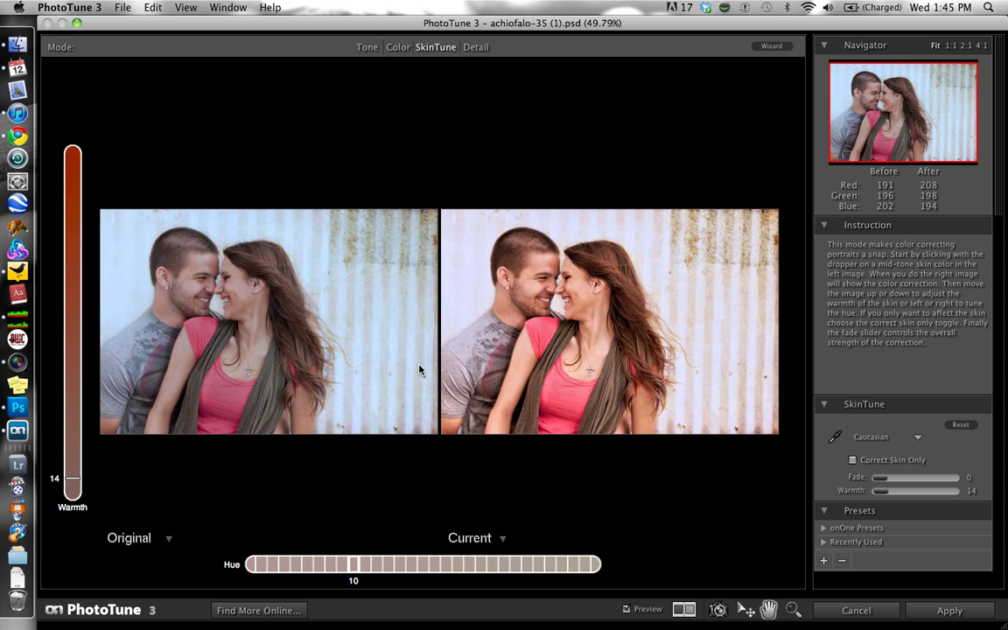
key(Down)
key(Right)
key(Right)
key(Right)
key(Right)
key(Right)
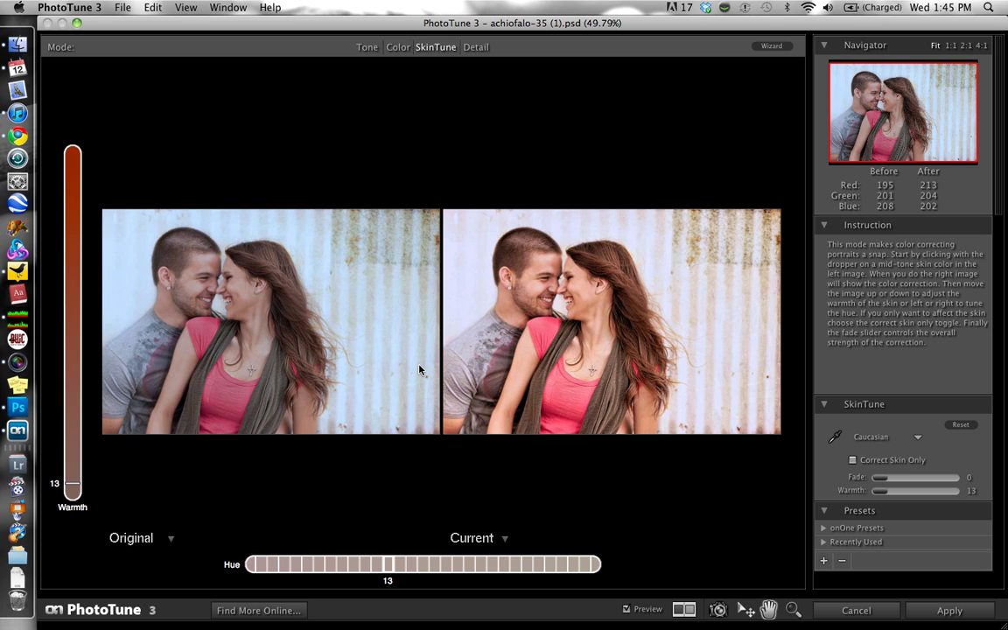
key(Left)
key(Right)
key(Left)
key(Left)
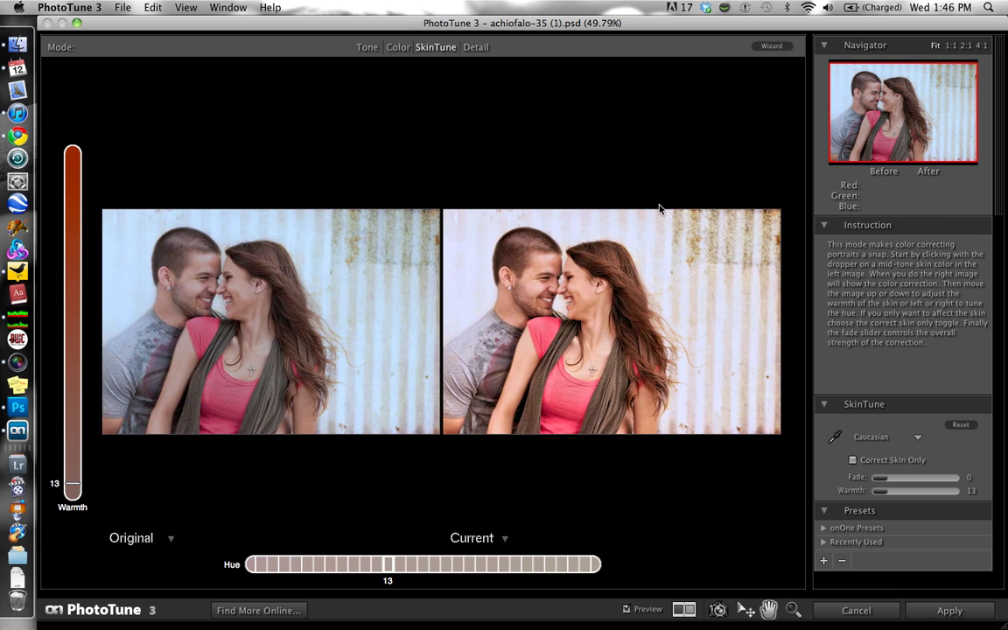
In Detail mode, pan the 100% preview across both faces, leaving sharpening at 0
click(481, 52)
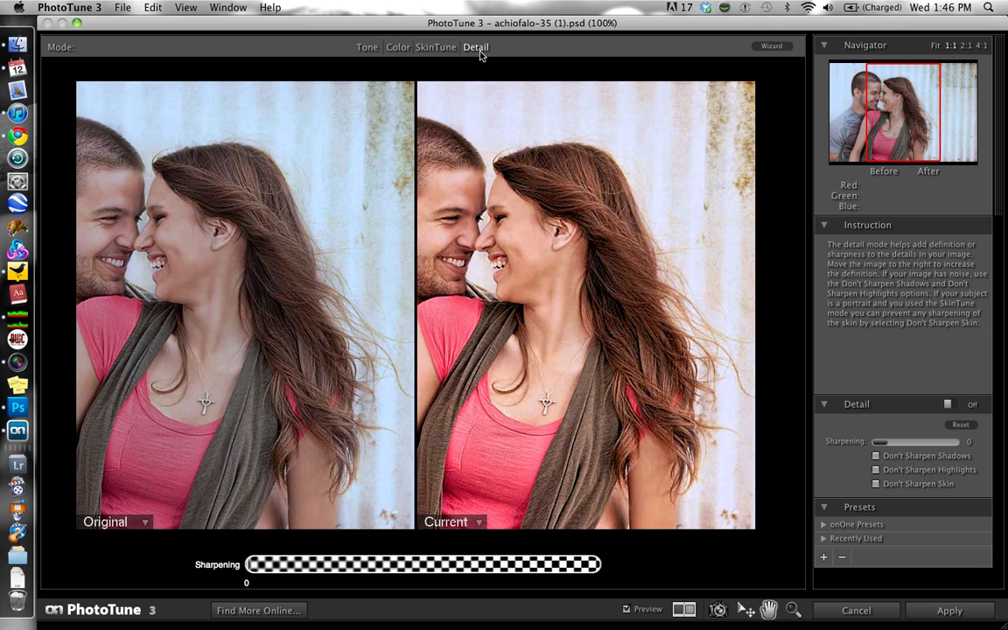
drag(496, 271, 573, 265)
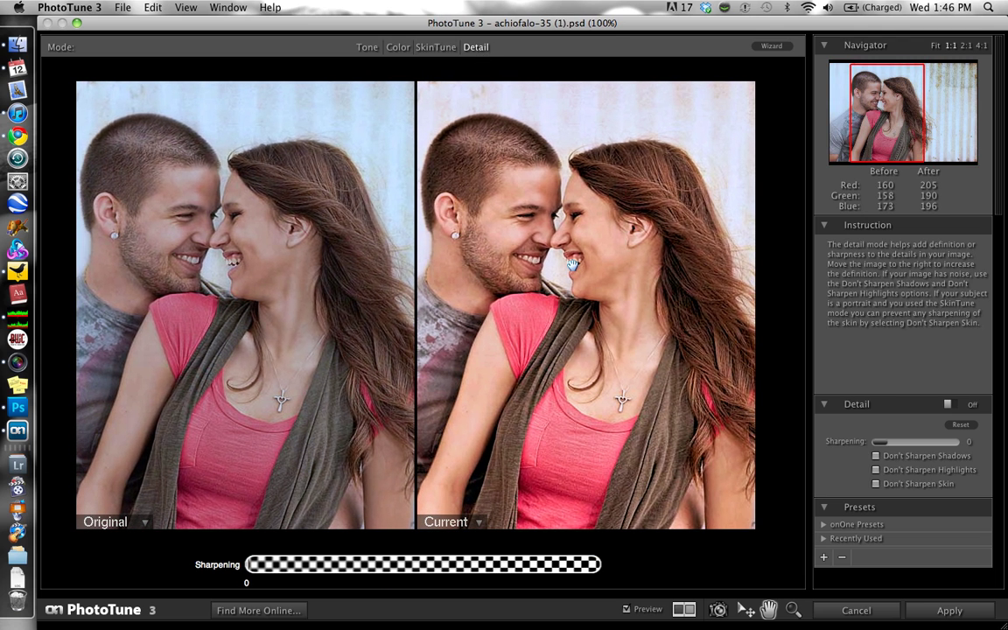
drag(572, 264, 573, 268)
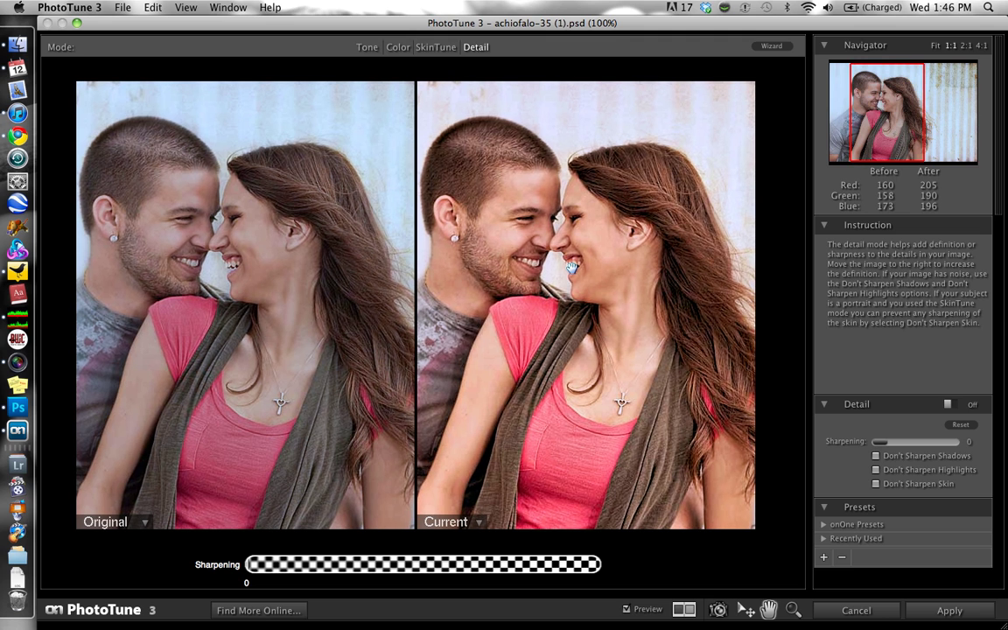
drag(572, 267, 567, 262)
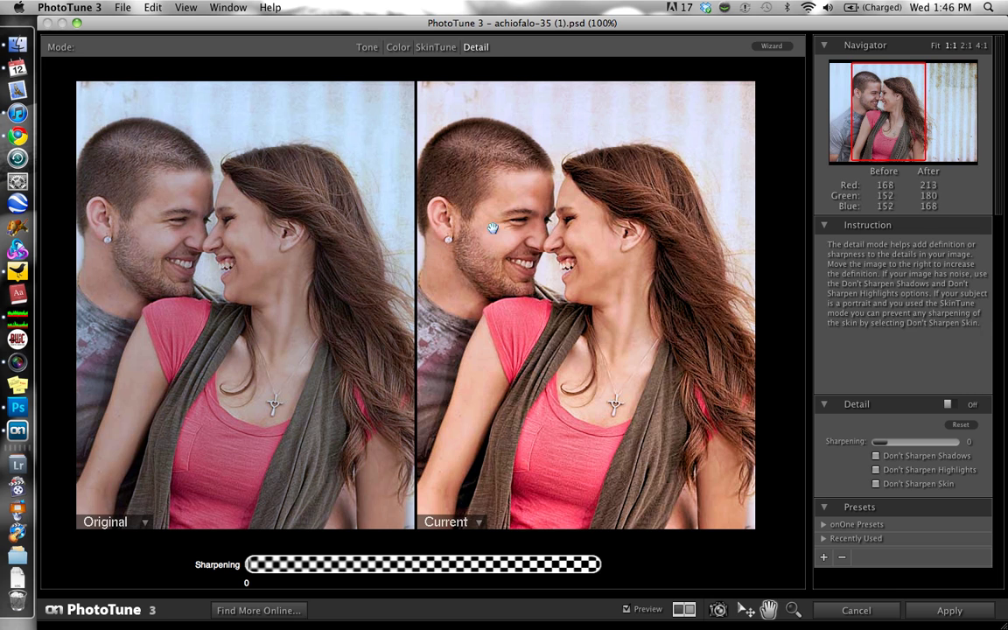
drag(580, 273, 594, 264)
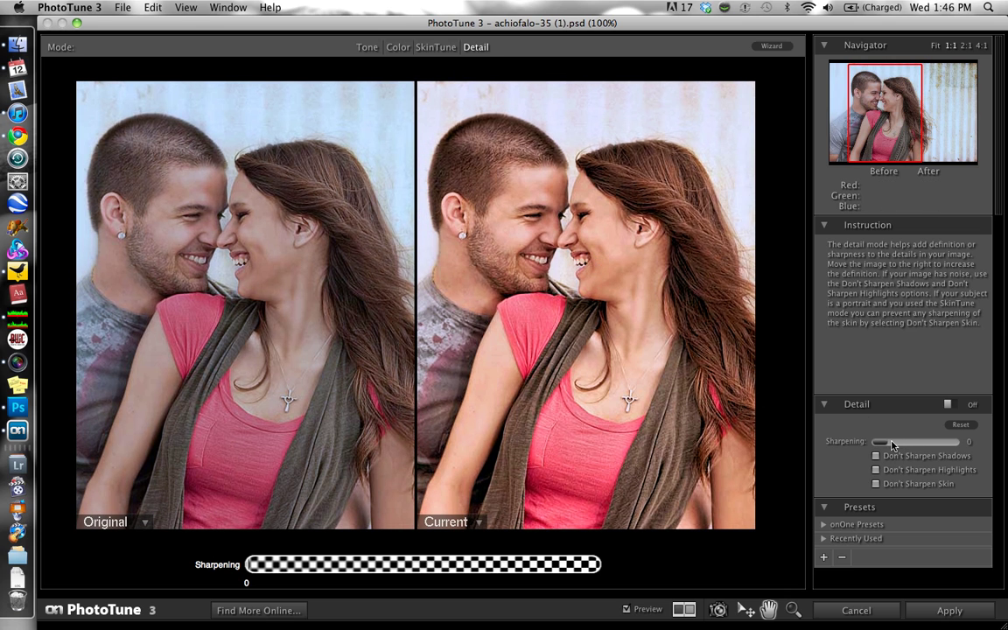
drag(630, 303, 643, 307)
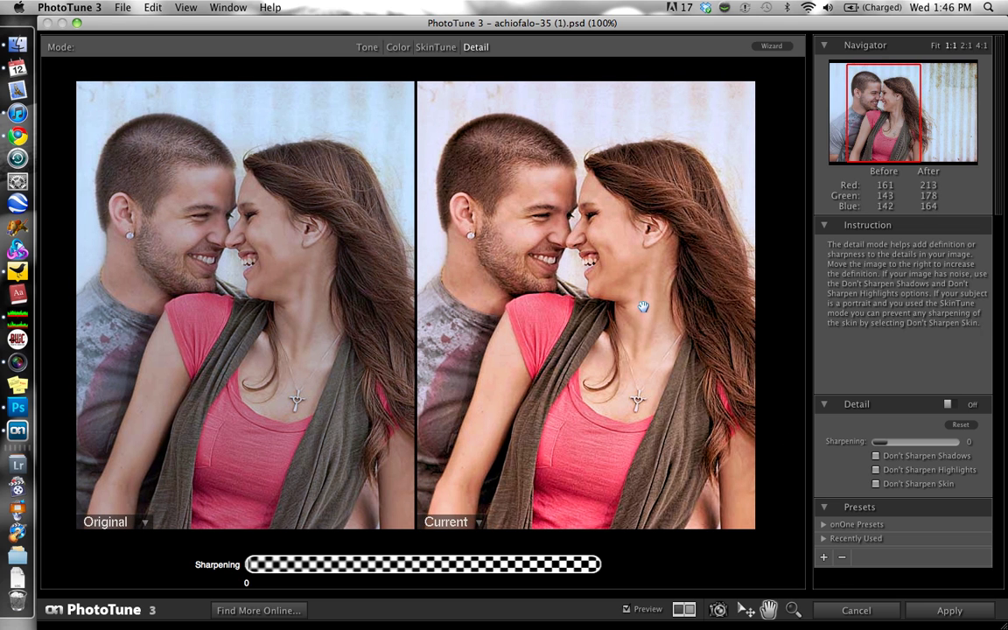
Apply the PhotoTune edits and toggle between the original and the warmer, brighter version
click(948, 611)
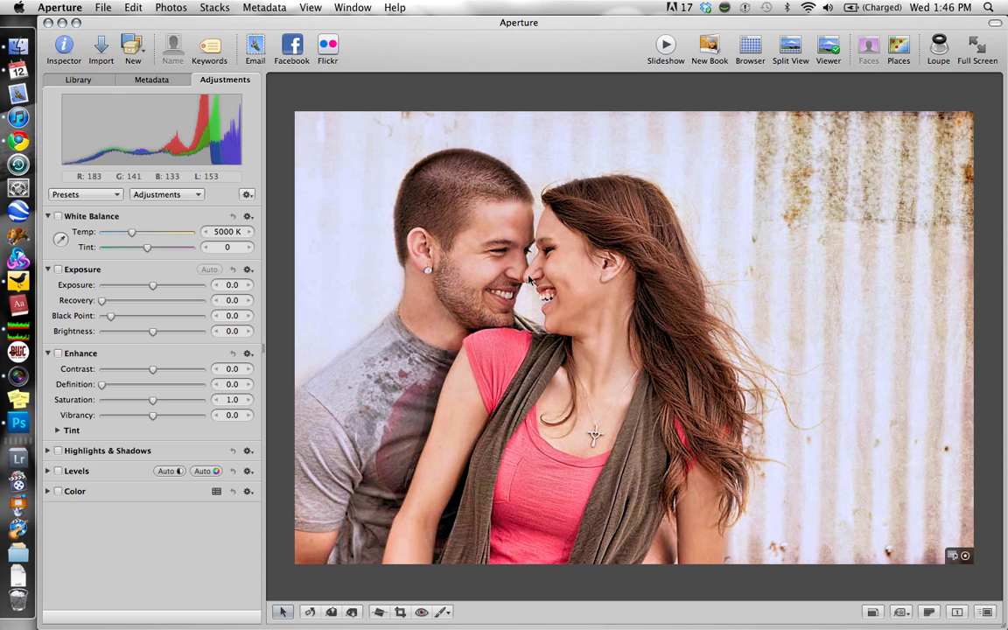
key(super+shift+v)
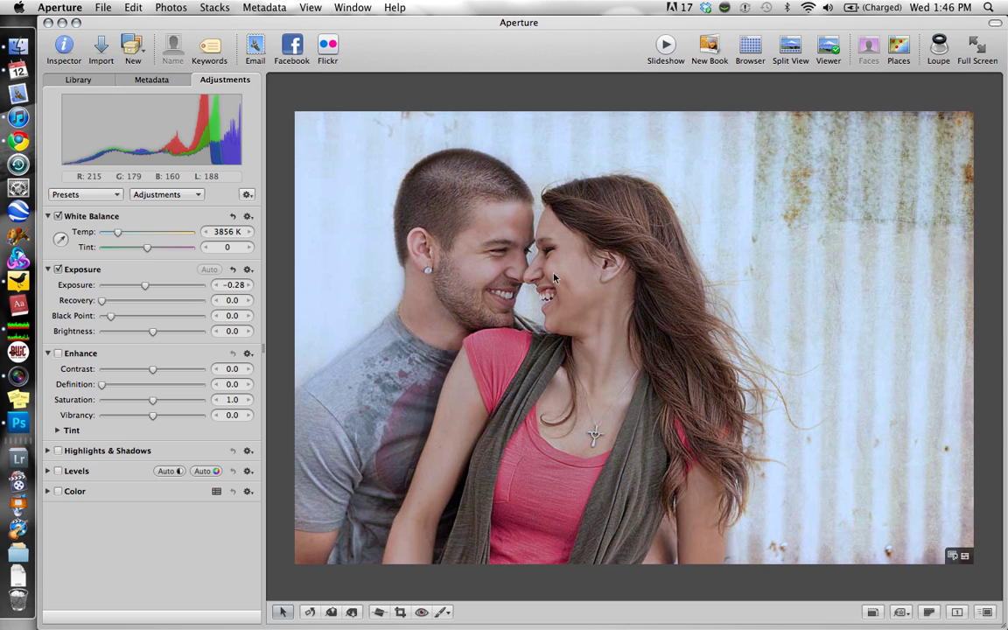
key(super+z)
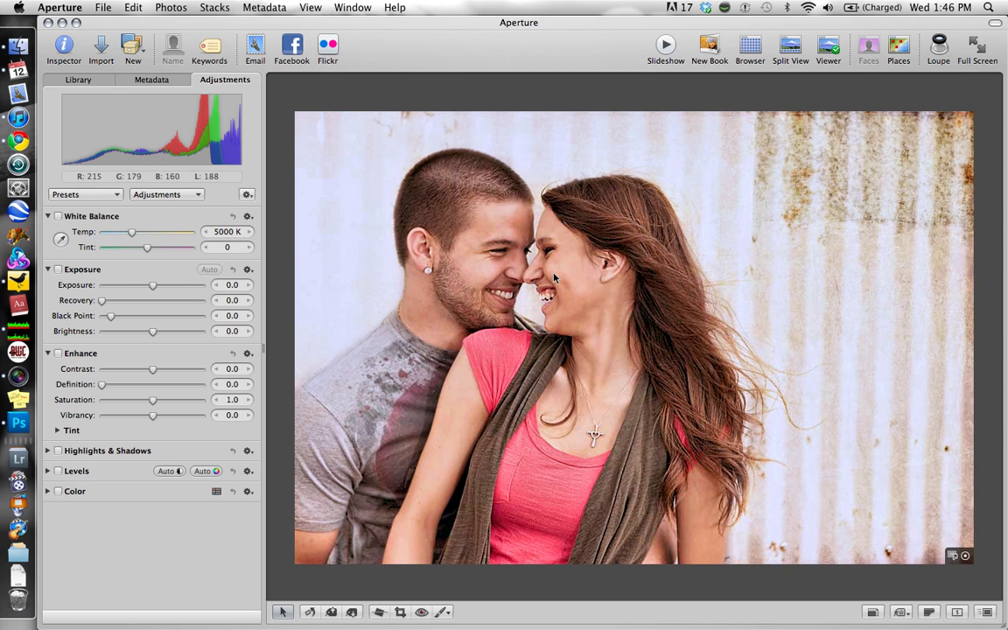